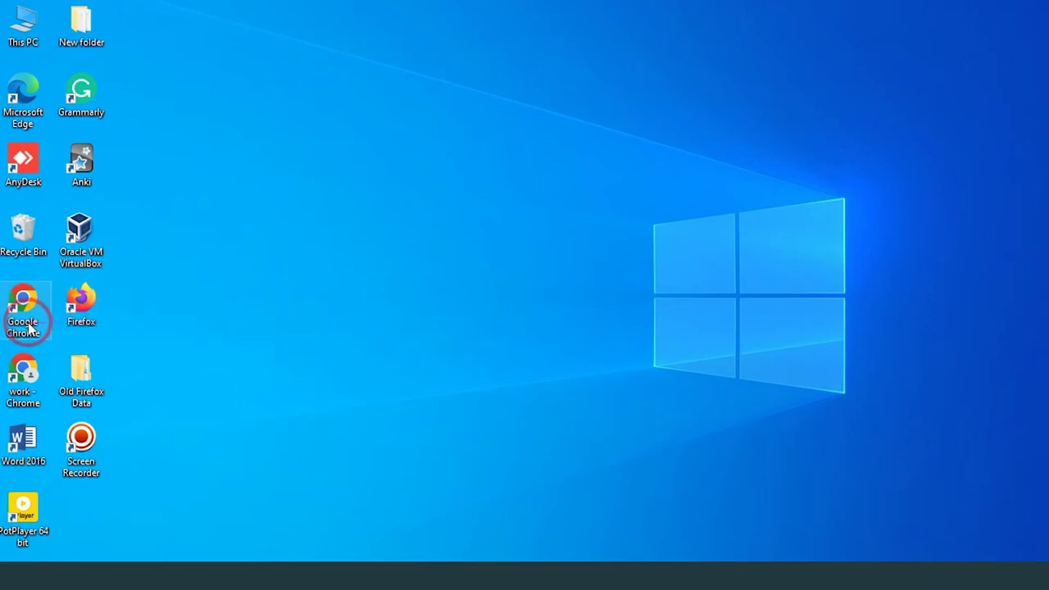
# - Launch Chrome and load the ONT login page at 192.168.1.1
pyautogui.doubleClick(25, 370)
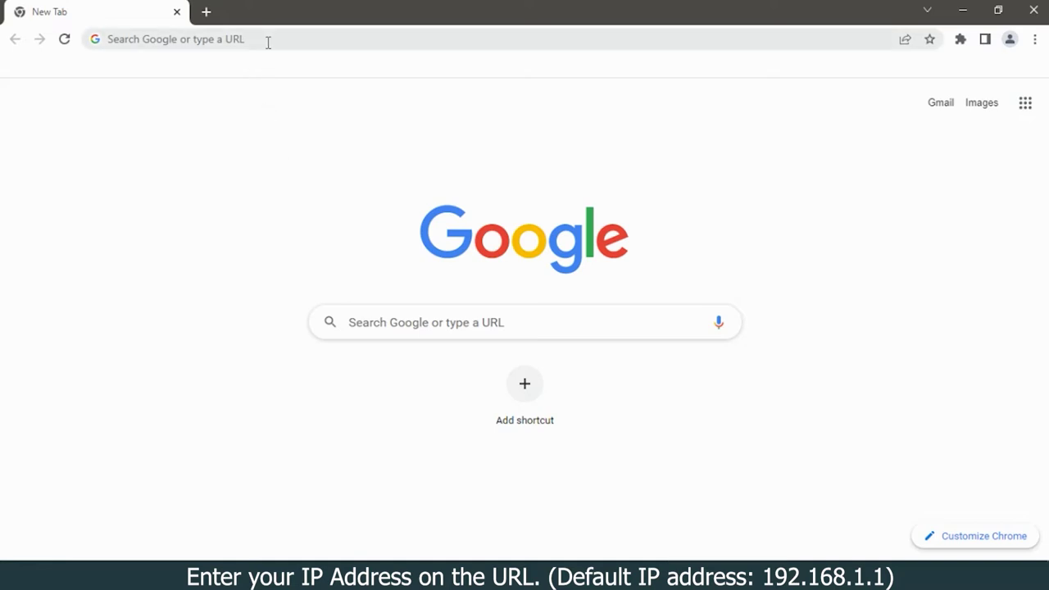
pyautogui.click(268, 43)
pyautogui.write('192.168')
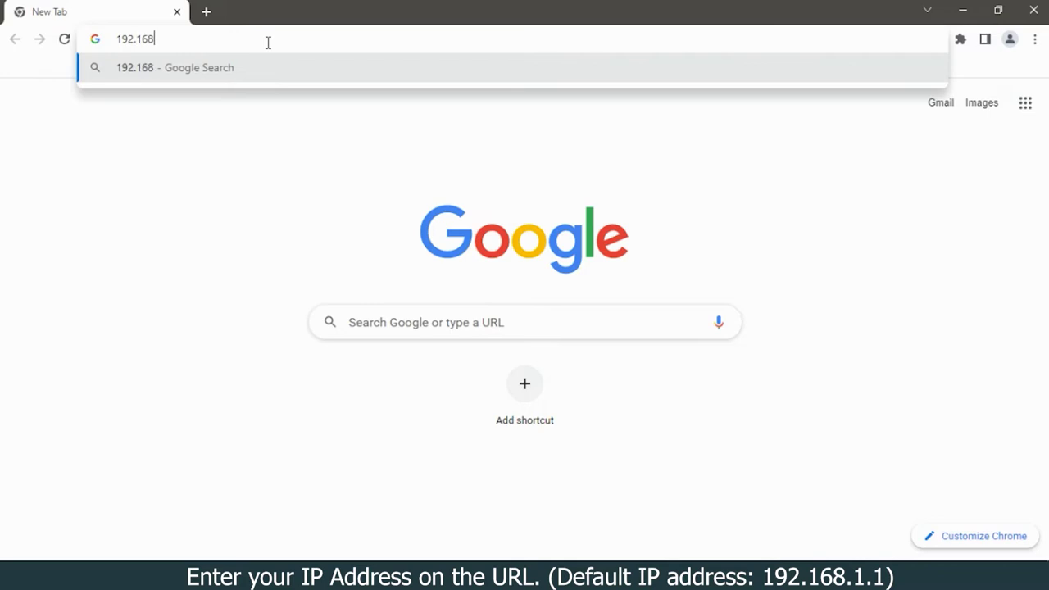
pyautogui.write('.1.1')
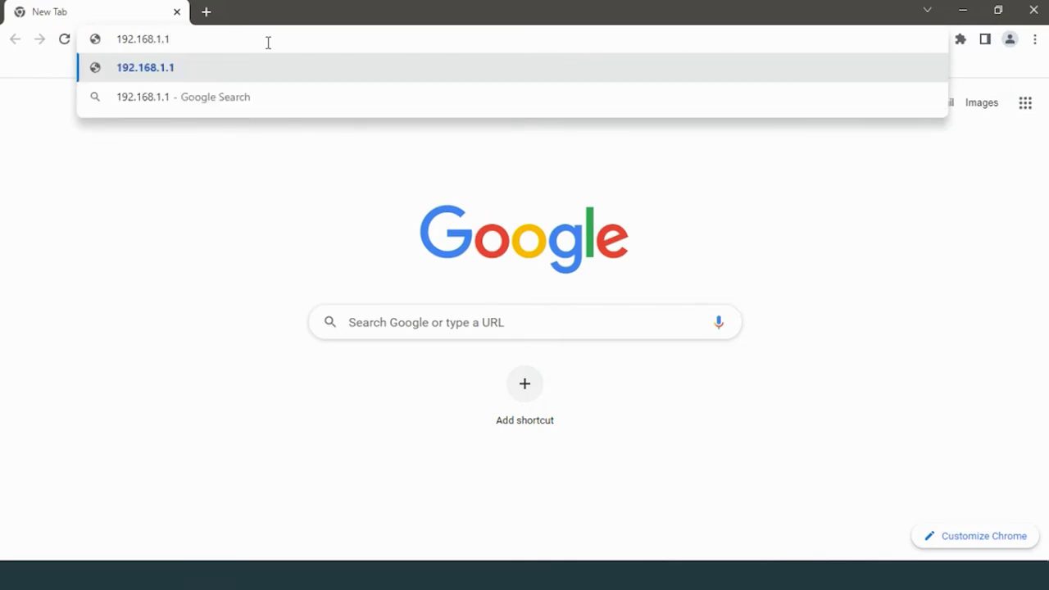
pyautogui.press('Return')
# - Log in as admin with the account password and the verification code
pyautogui.write('admin')
pyautogui.click(512, 302)
pyautogui.write('s')
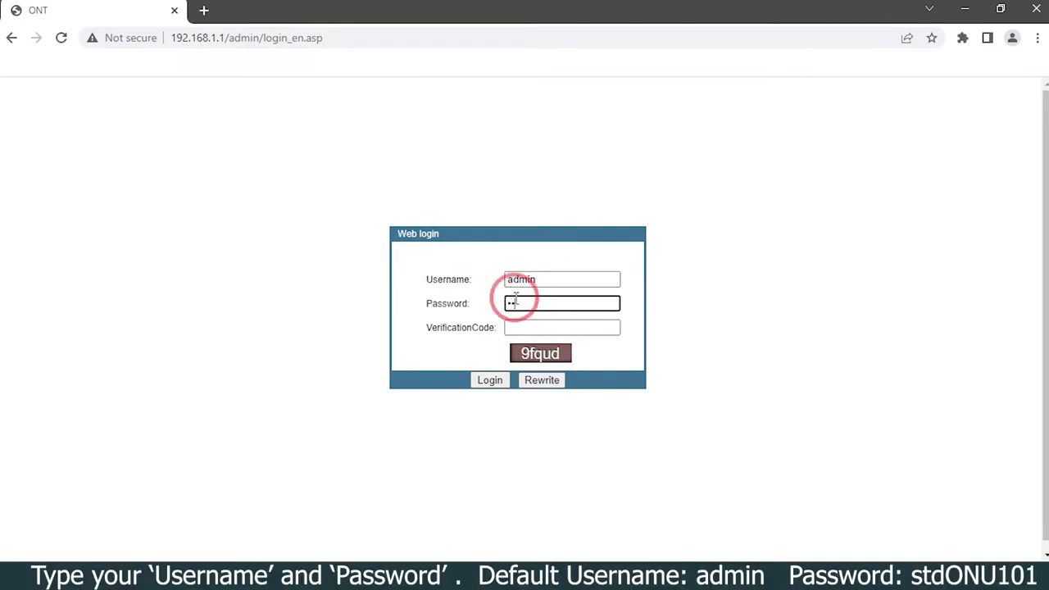
pyautogui.write('tdONU101')
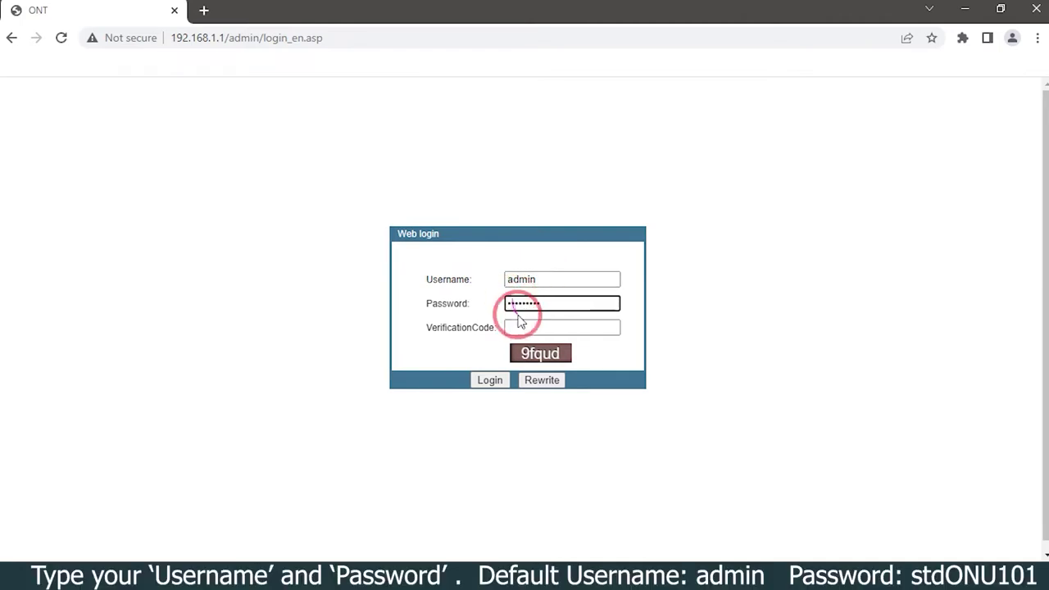
pyautogui.click(556, 328)
pyautogui.write('9fqud')
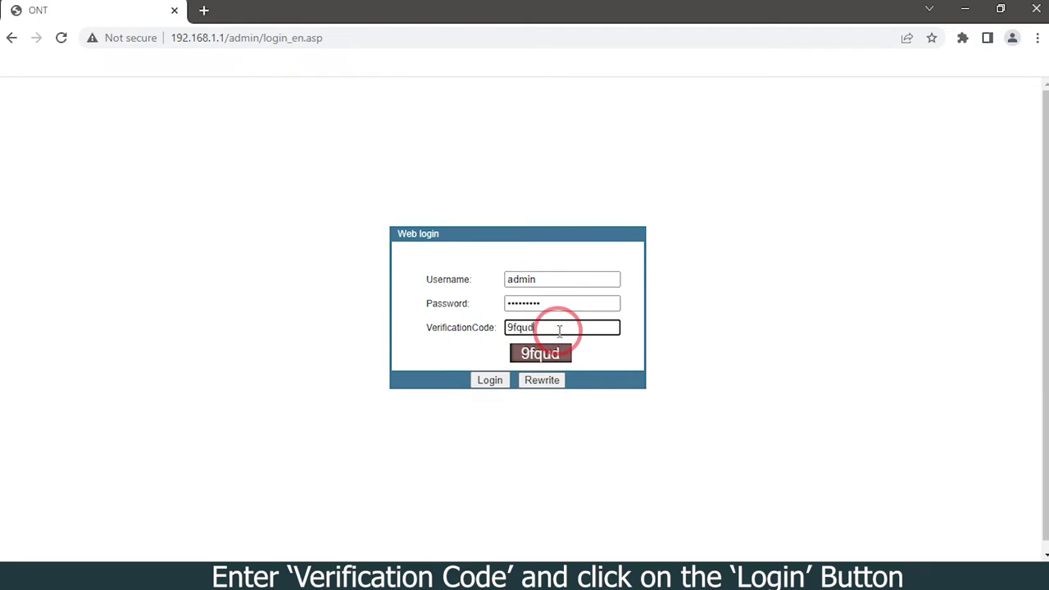
pyautogui.click(490, 382)
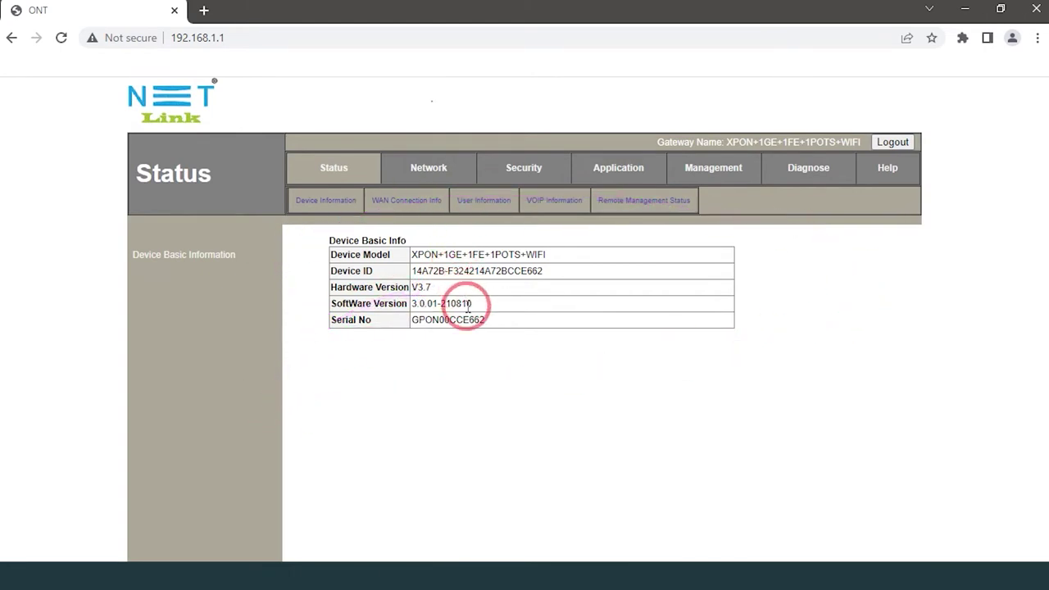
# - Go to the Network section's LAN IP Address settings page
pyautogui.click(433, 175)
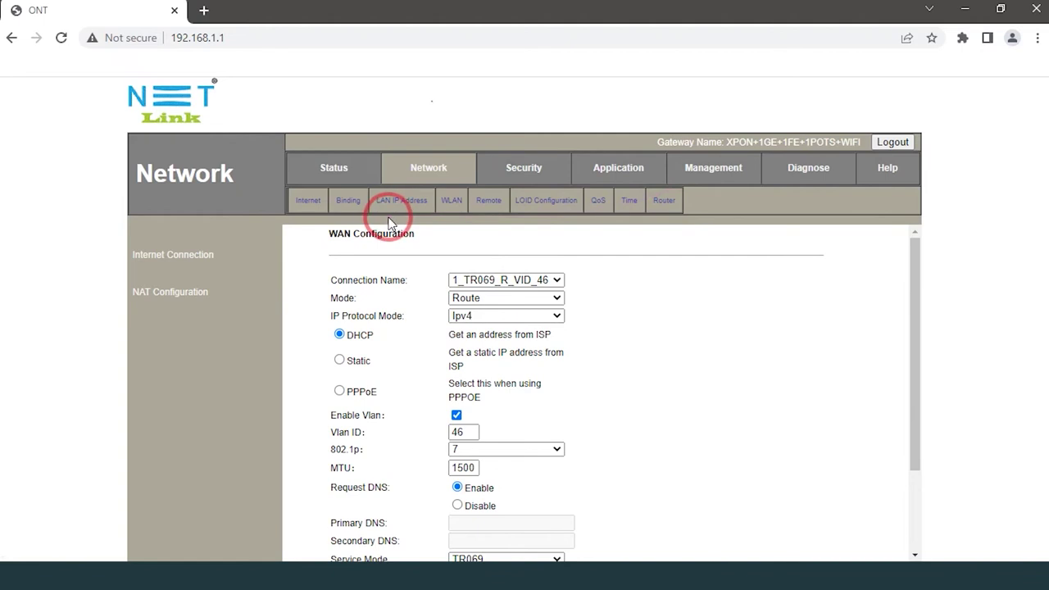
pyautogui.click(407, 206)
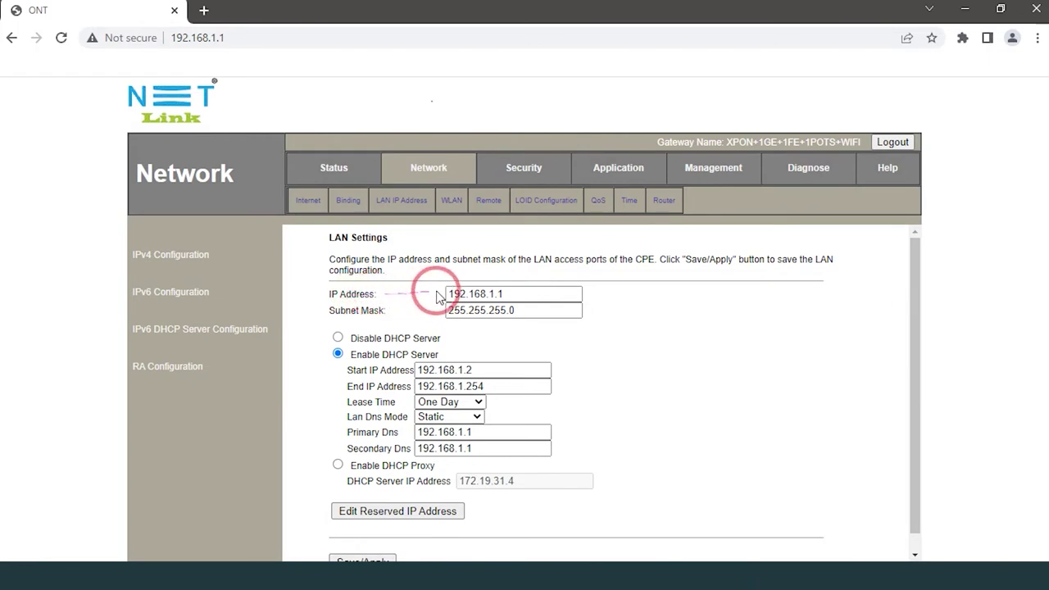
# - Set LAN IP to 172.168.1.1, keep DHCP enabled, with pool 172.168.1.2–172.168.1.254
pyautogui.click(516, 293)
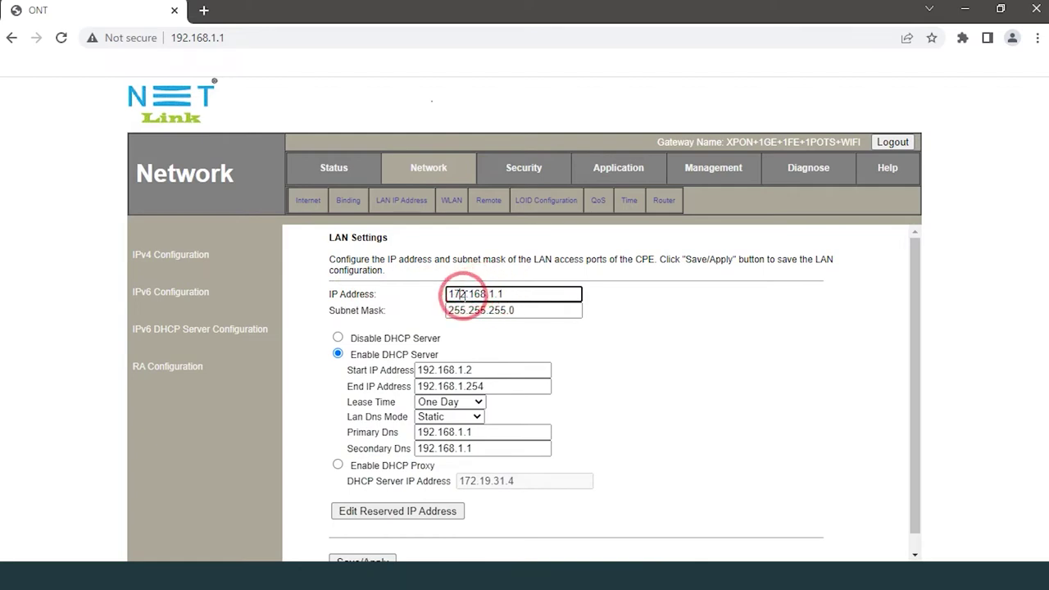
pyautogui.click(337, 356)
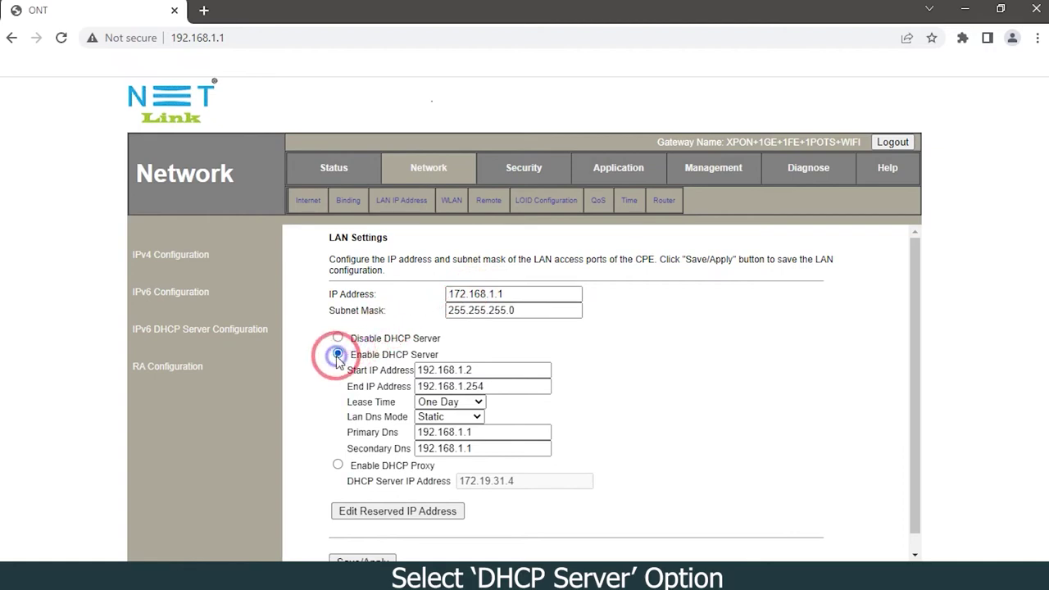
pyautogui.click(428, 370)
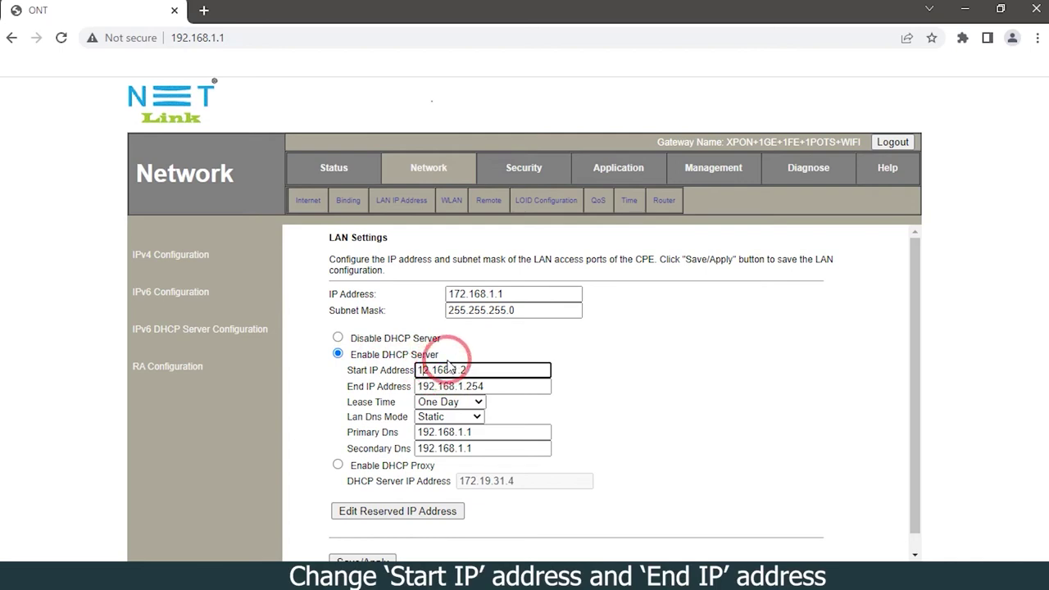
pyautogui.click(431, 386)
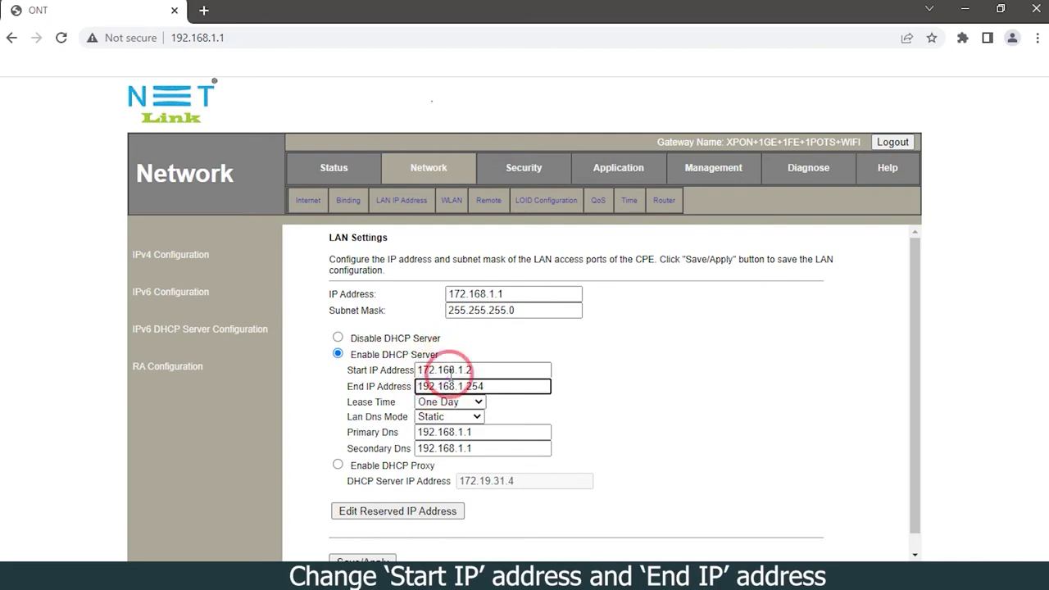
pyautogui.write('7')
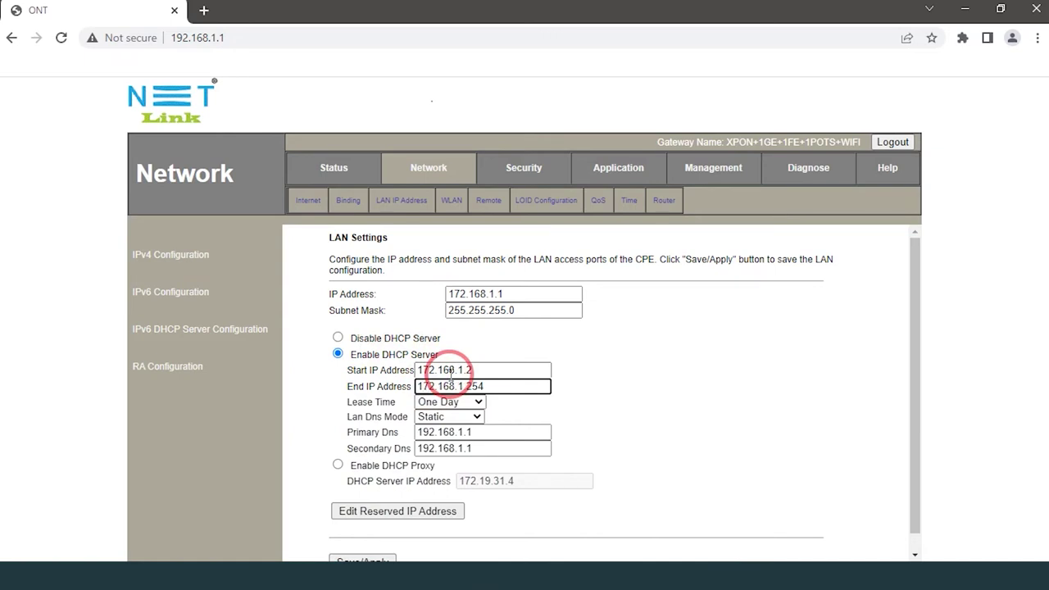
pyautogui.scroll(-1, 450, 372)
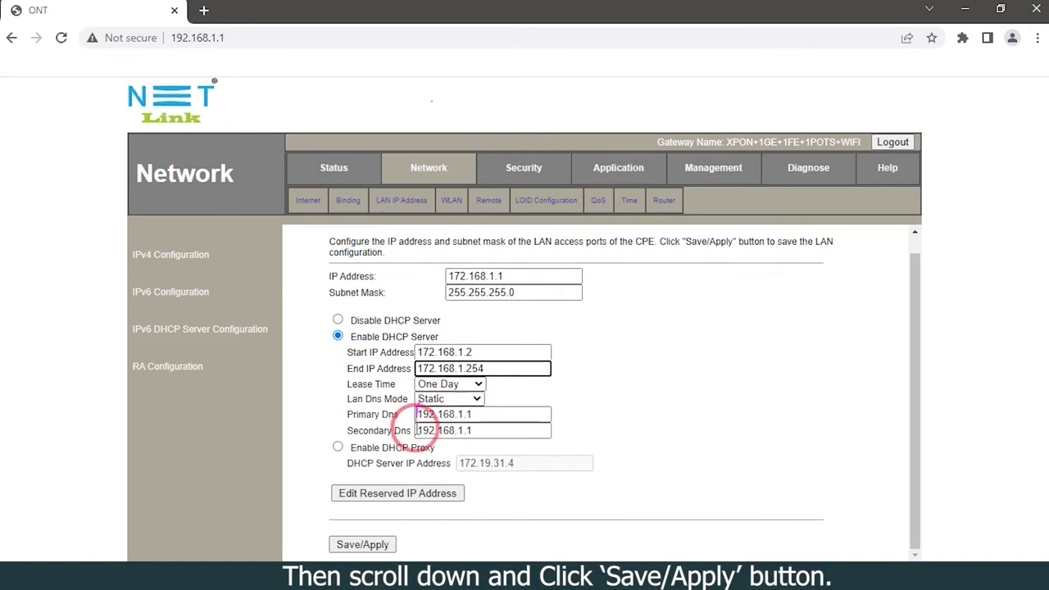
# - Save/Apply the new LAN settings and confirm the IP-change notice
pyautogui.click(367, 545)
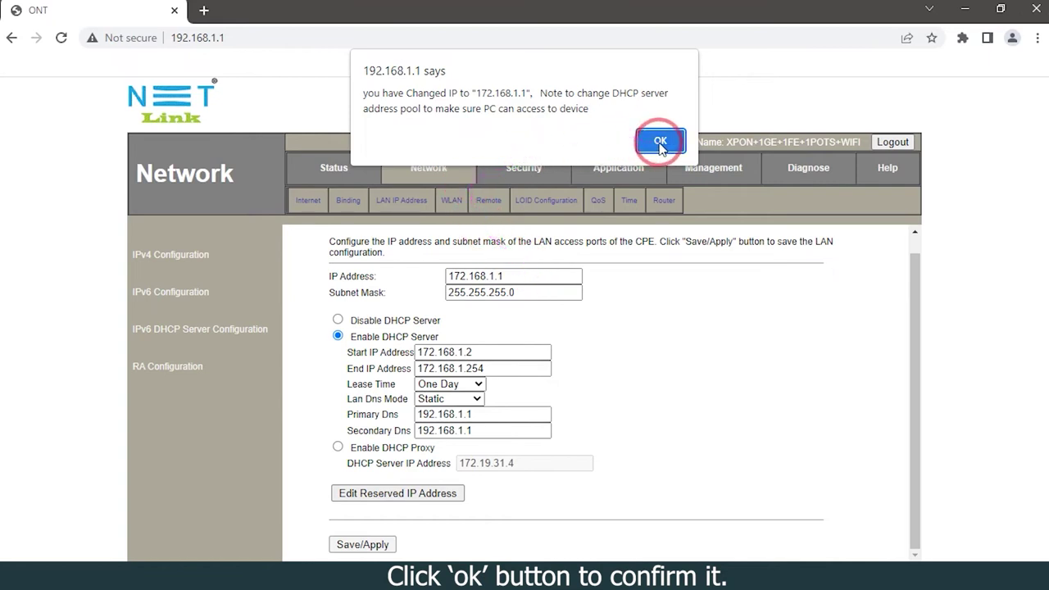
pyautogui.click(660, 142)
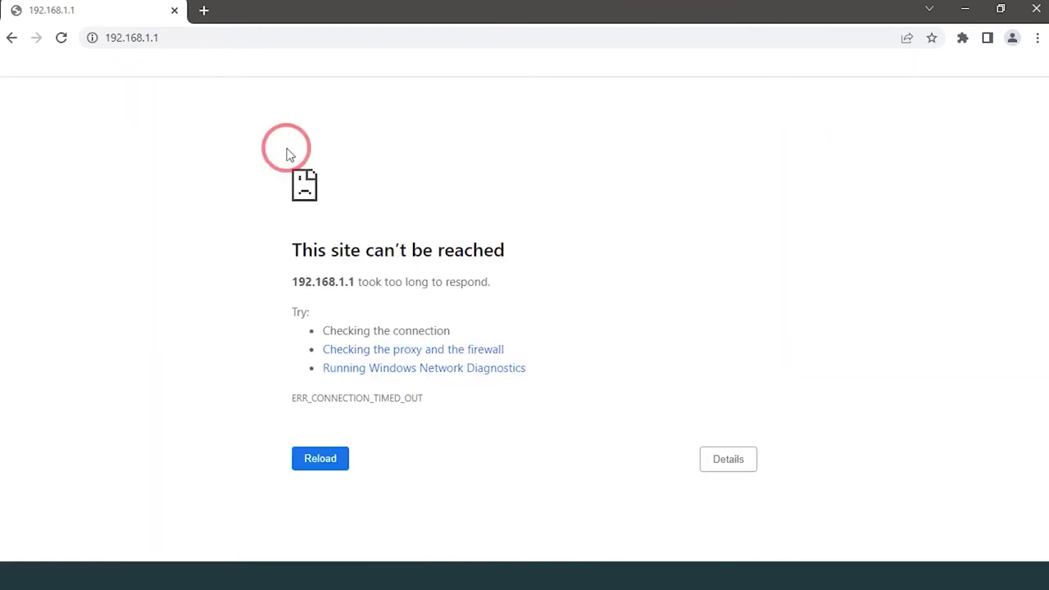
# - Once 192.168.1.1 stops responding, open a new blank browser tab
pyautogui.moveTo(295, 145)
pyautogui.mouseDown()
pyautogui.moveTo(484, 117)
pyautogui.moveTo(557, 150)
pyautogui.moveTo(660, 418)
pyautogui.mouseUp()
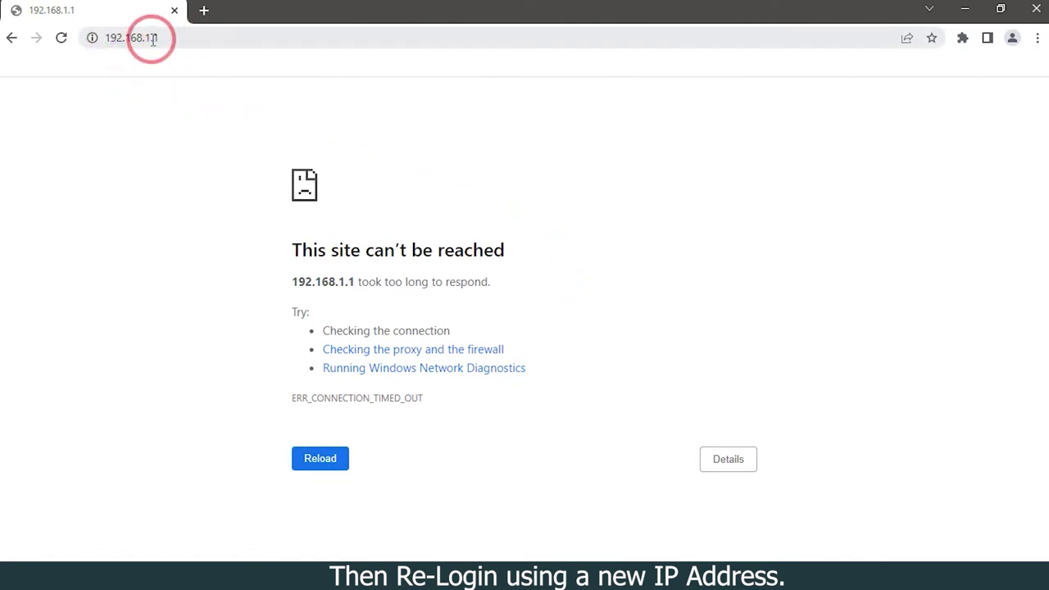
pyautogui.click(204, 12)
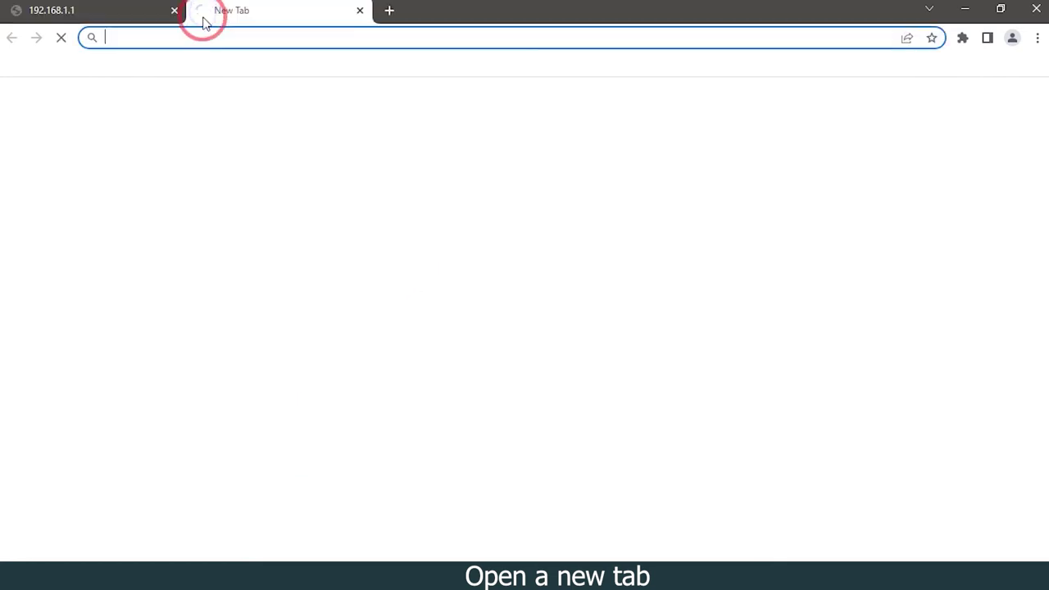
# - Load the ONT login page at the new address 172.168.1.1
pyautogui.click(178, 34)
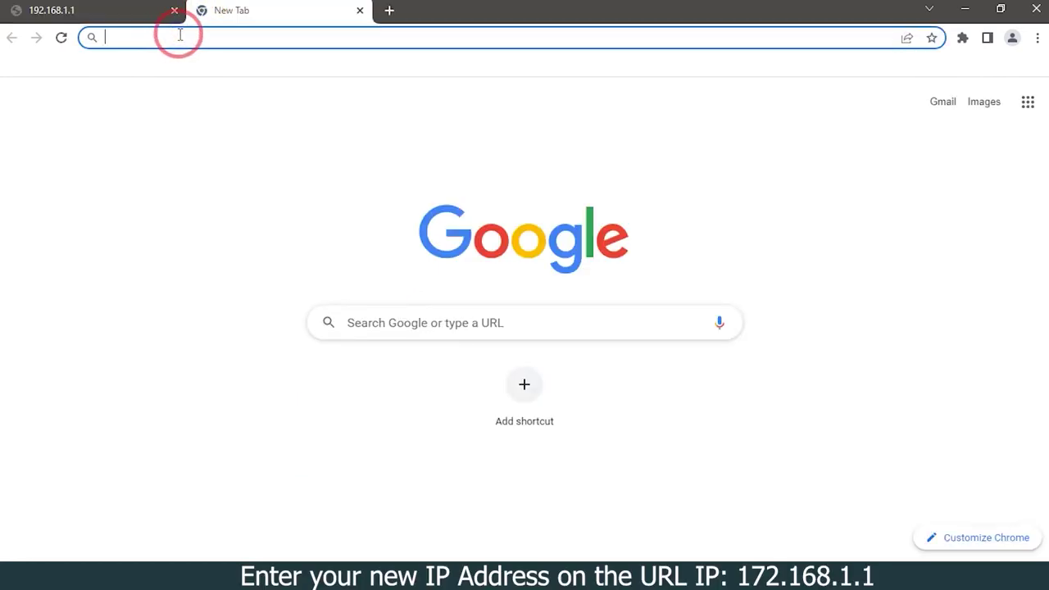
pyautogui.write('172.168.1')
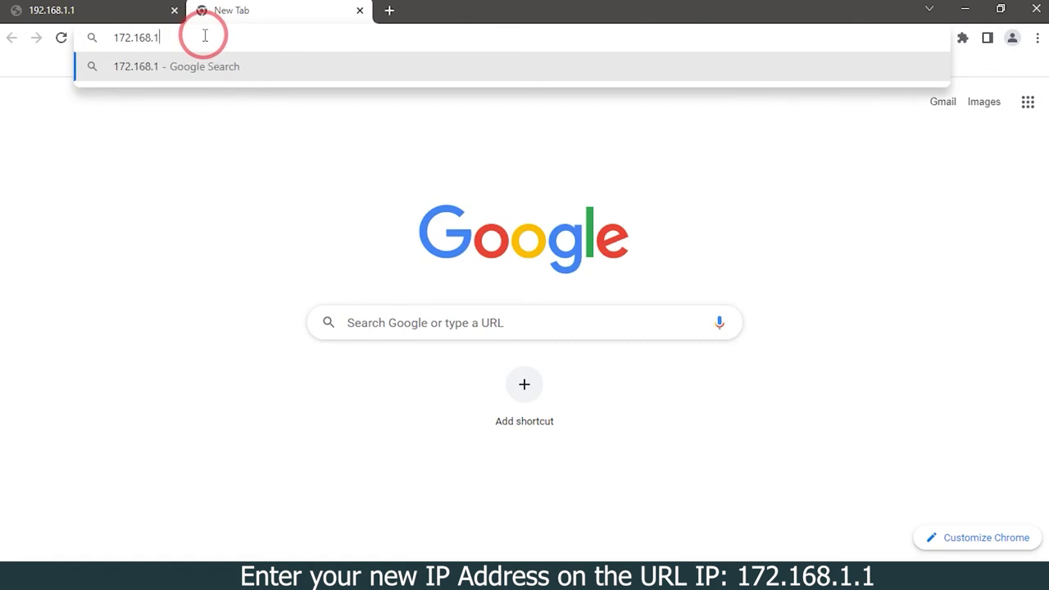
pyautogui.write('.1')
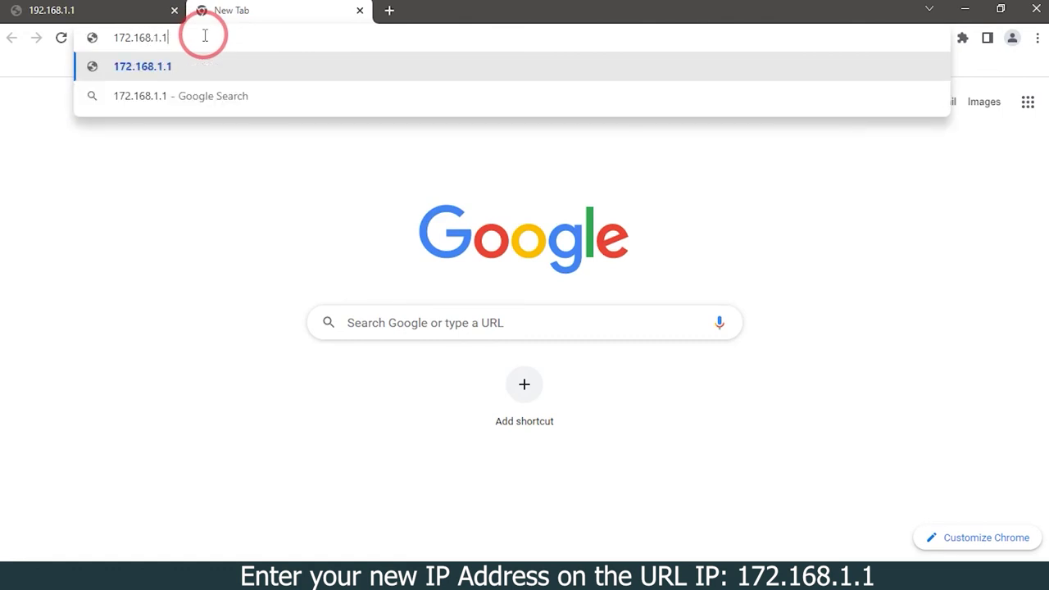
pyautogui.press('Return')
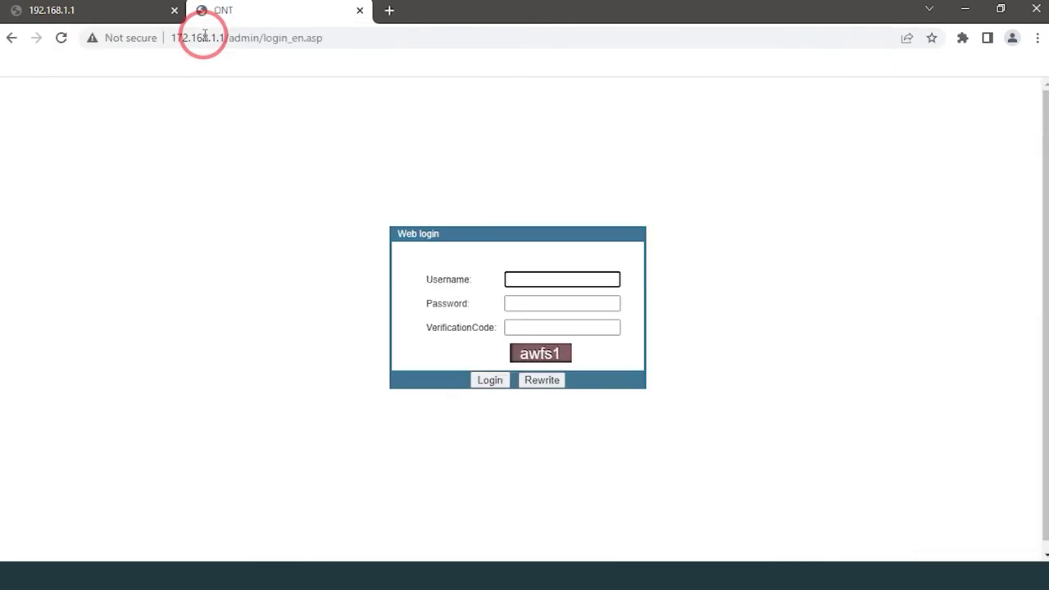
# - Log in at 172.168.1.1 as admin with the password and verification code
pyautogui.click(524, 281)
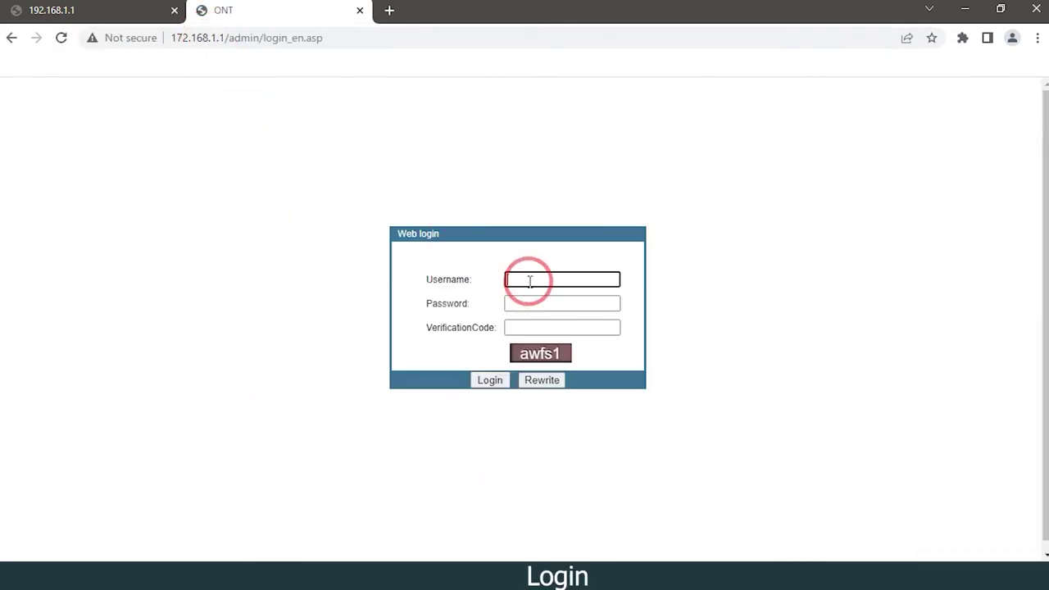
pyautogui.write('admin')
pyautogui.click(532, 300)
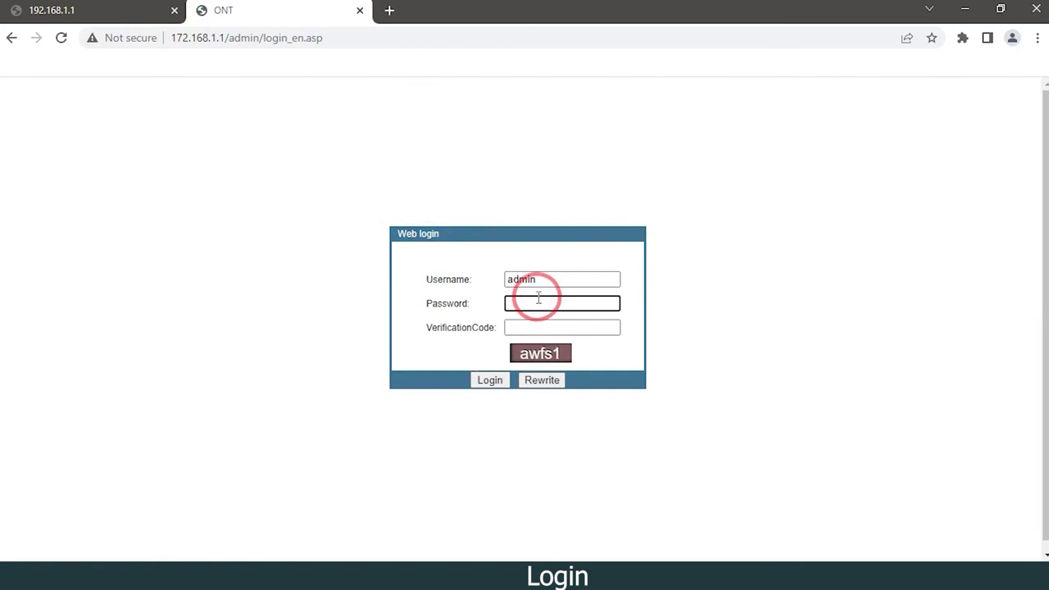
pyautogui.write('admi')
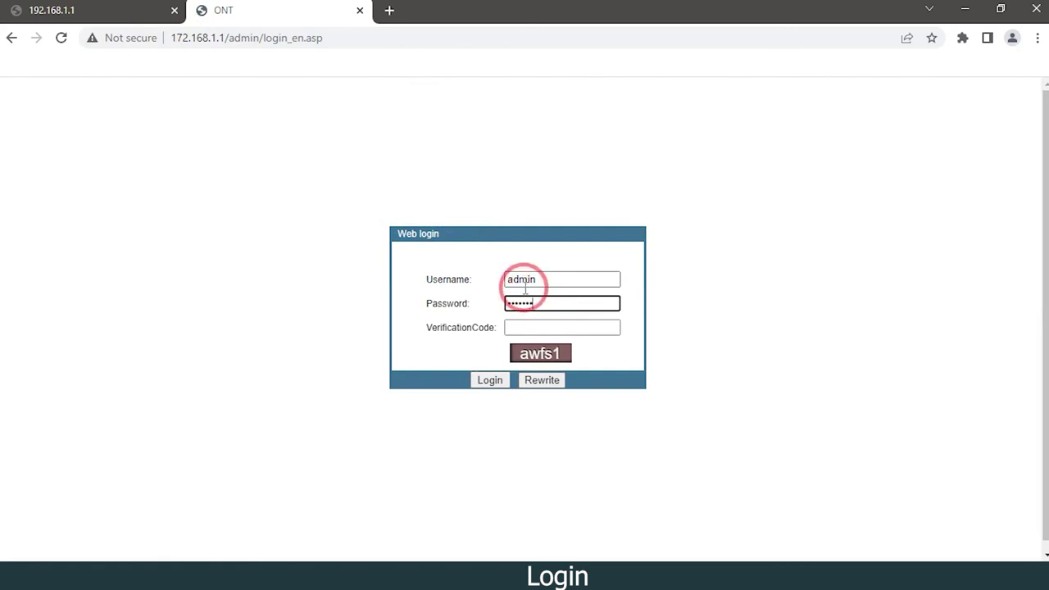
pyautogui.write('12')
pyautogui.click(520, 326)
pyautogui.write('aw')
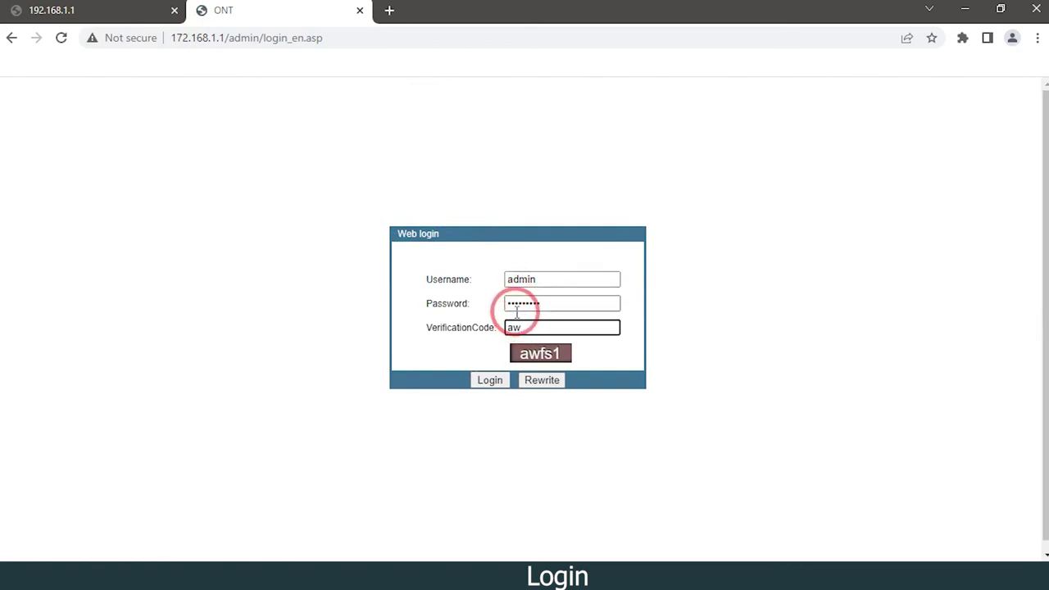
pyautogui.write('fs1')
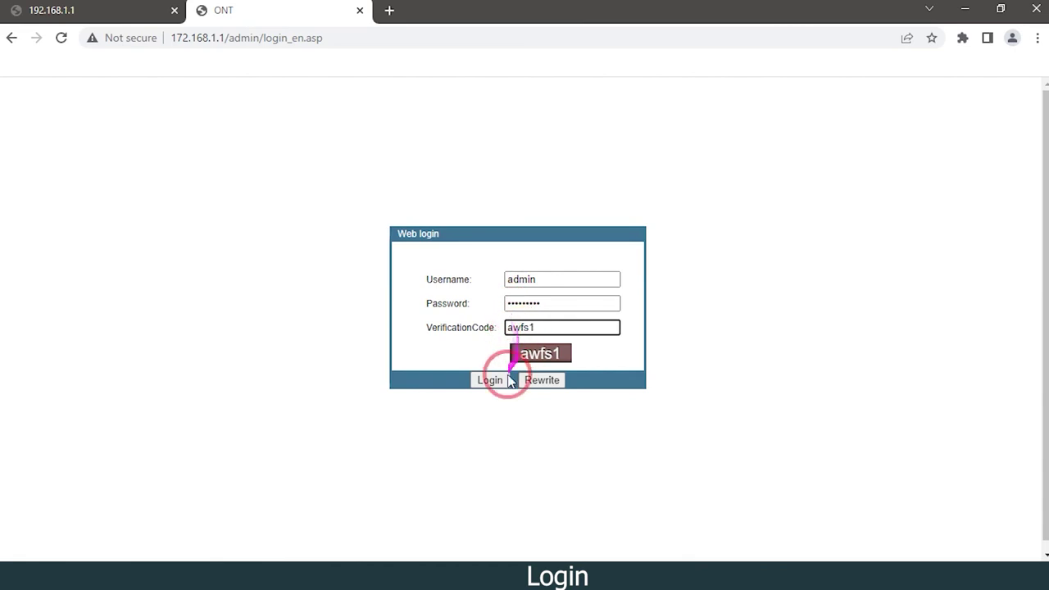
pyautogui.click(490, 380)
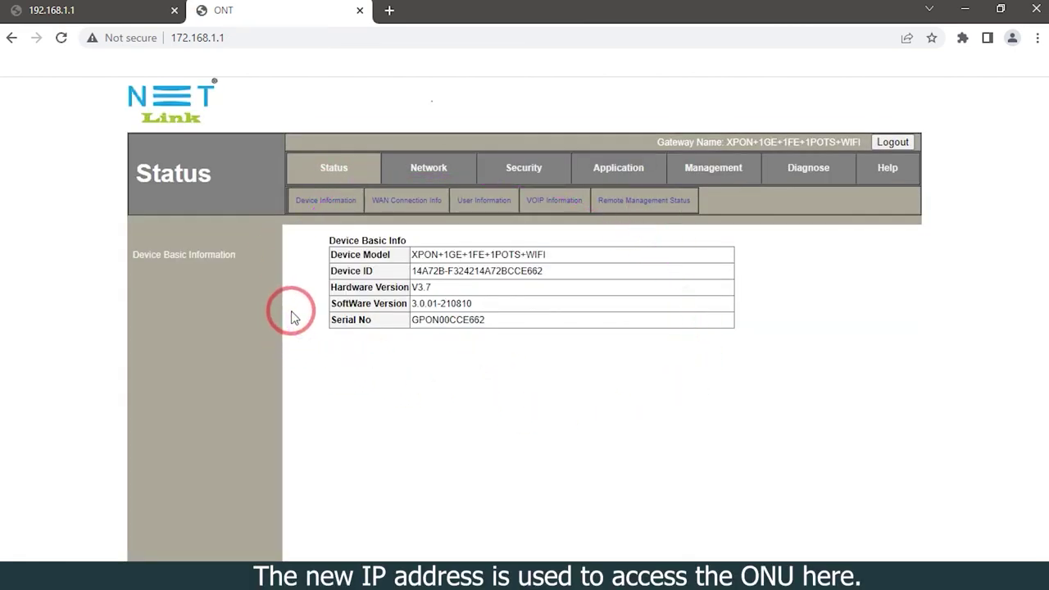
pyautogui.click(174, 41)
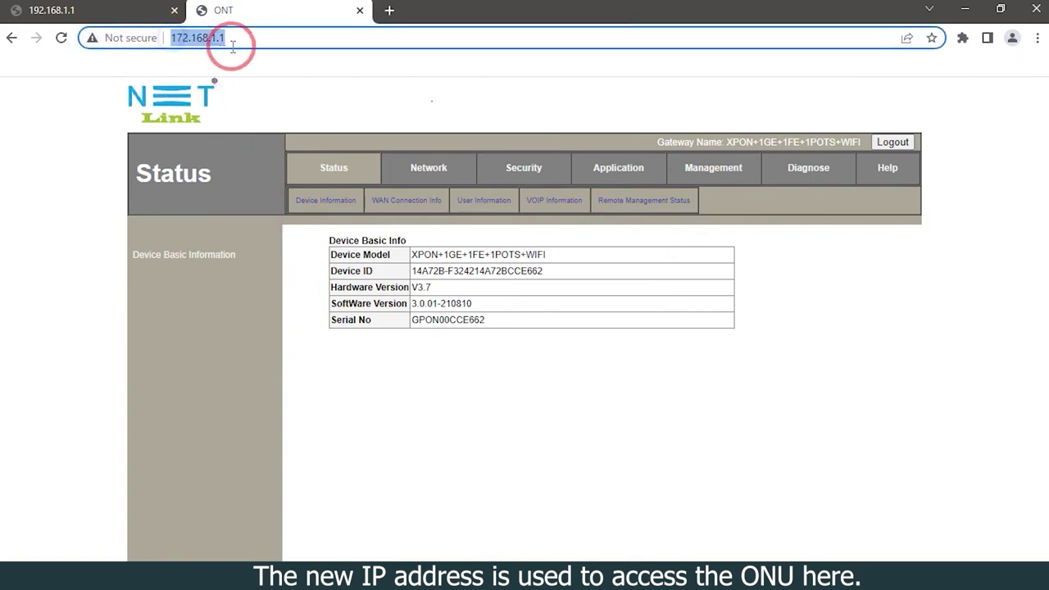
pyautogui.click(387, 350)
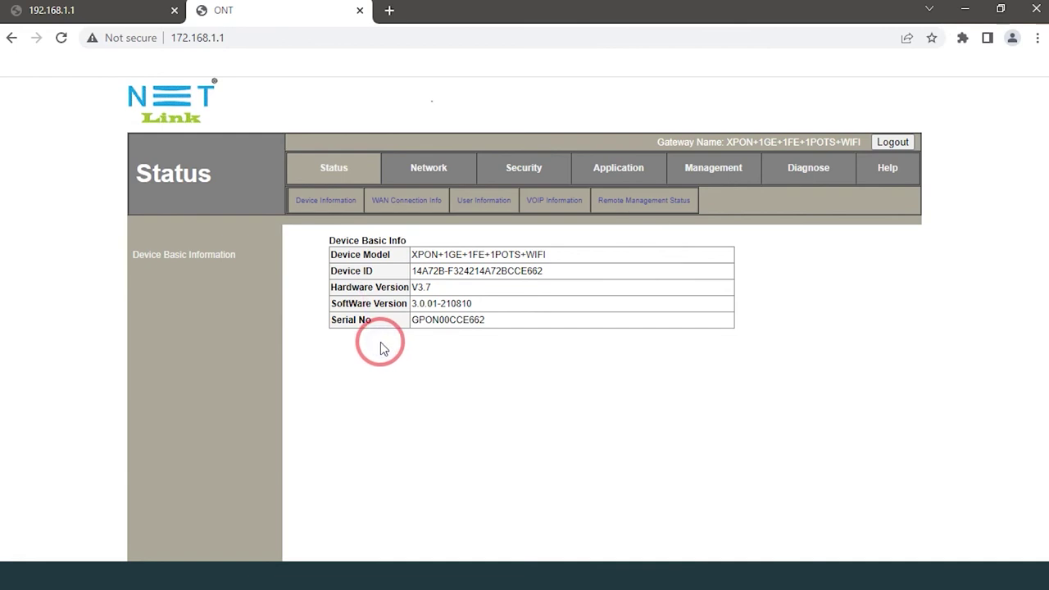